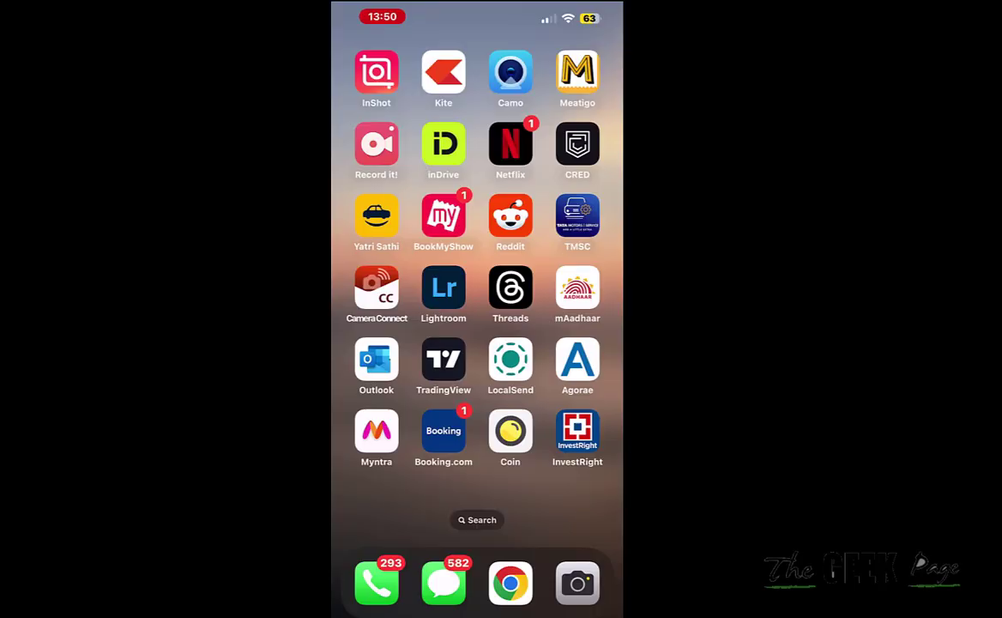
Search 'se' in Spotlight and open Settings from the top result.
left_click(477, 519)
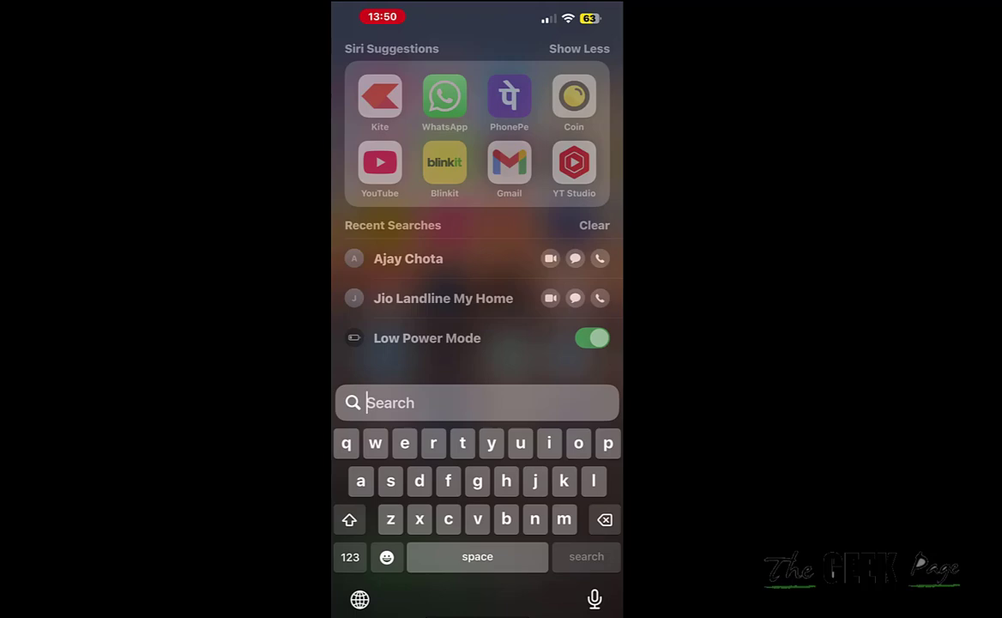
type("se")
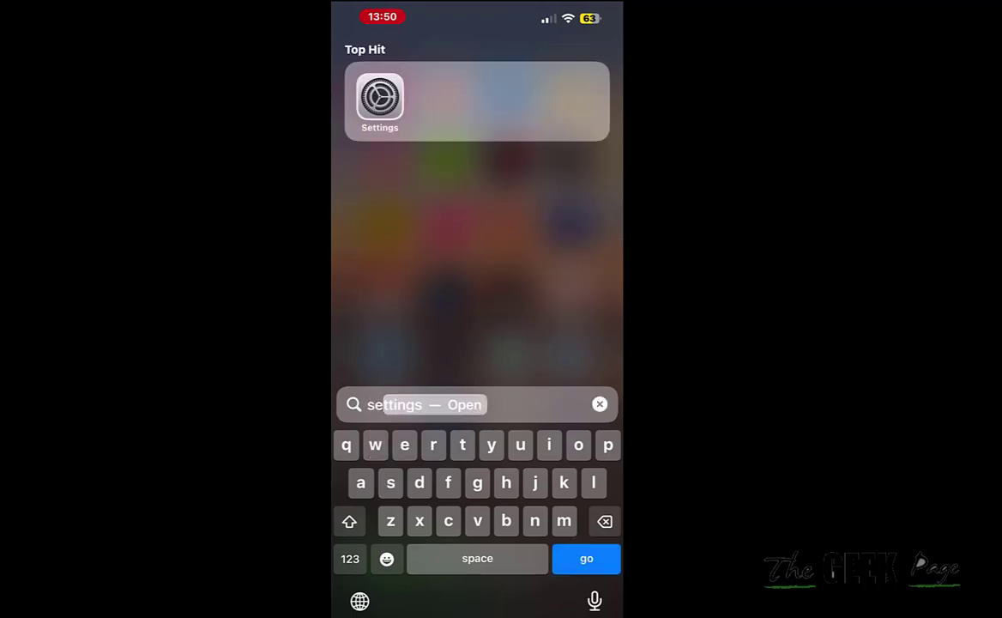
key("Return")
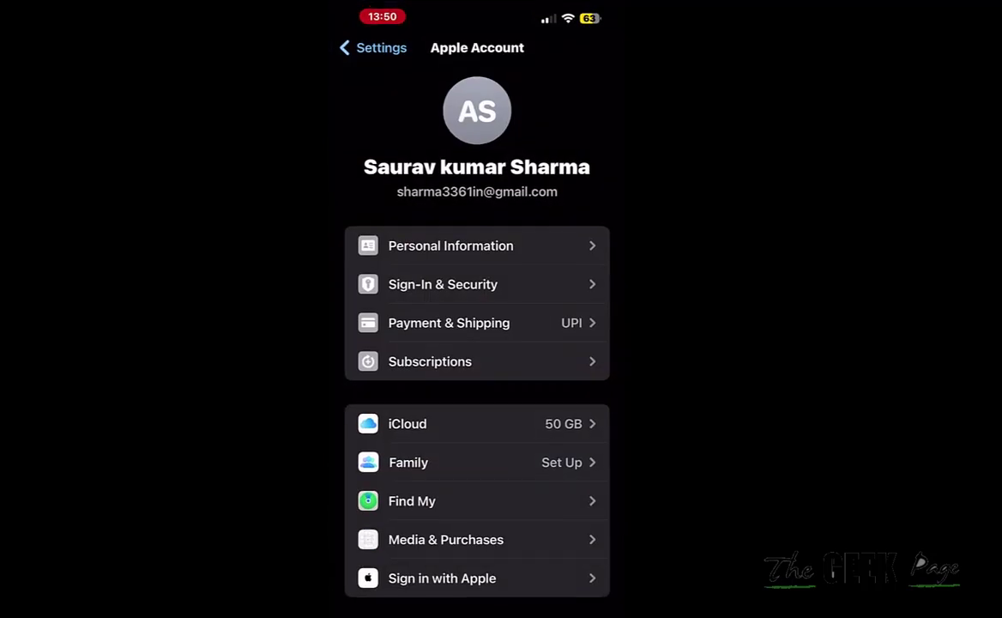
Go through Apple Account > iCloud > See All to Messages in iCloud and confirm syncing is on.
left_click(373, 47)
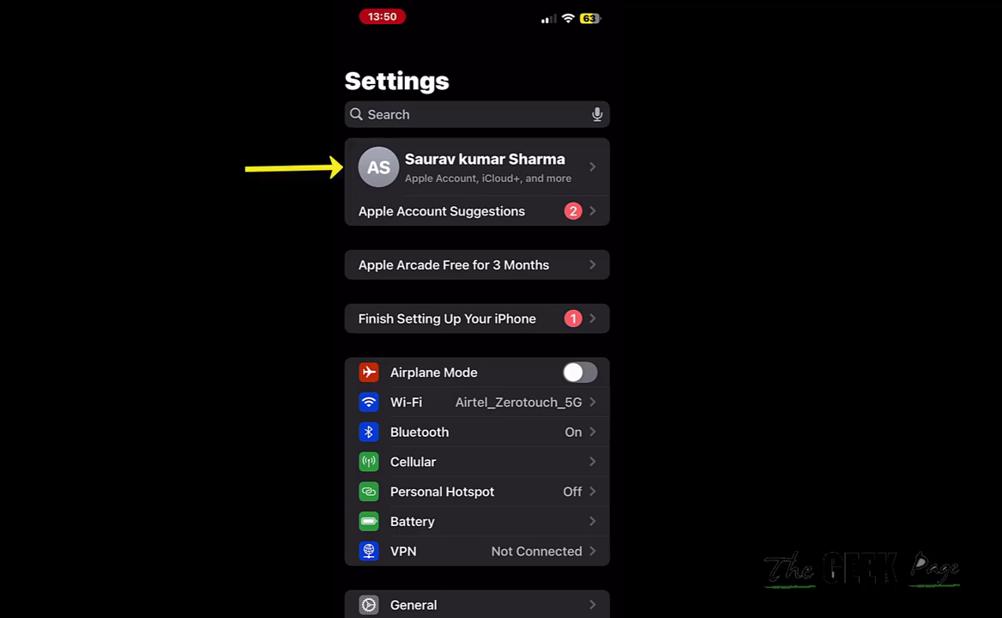
left_click(485, 167)
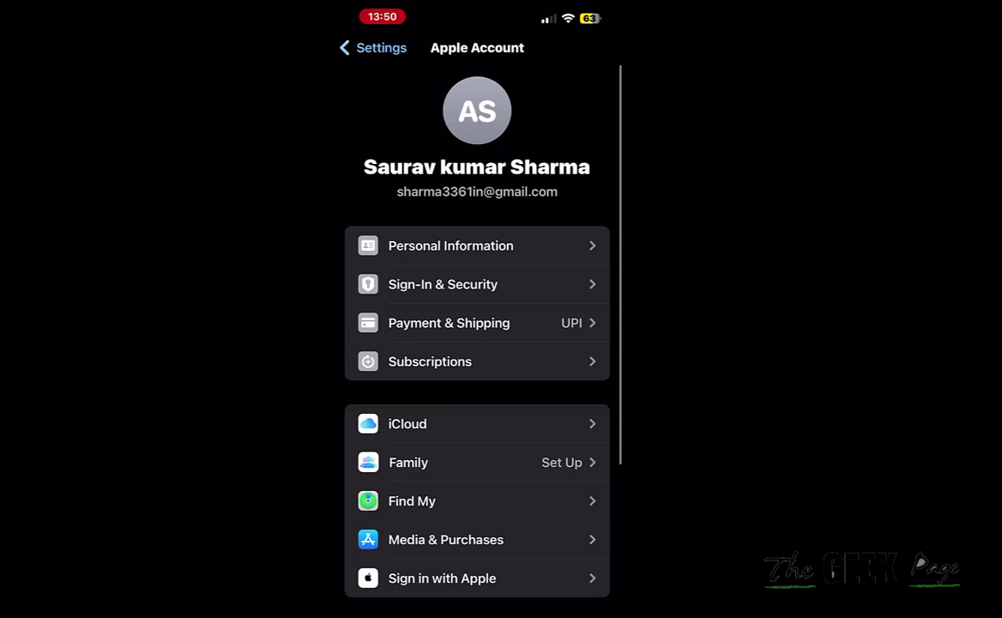
scroll(477, 344, "down", 5)
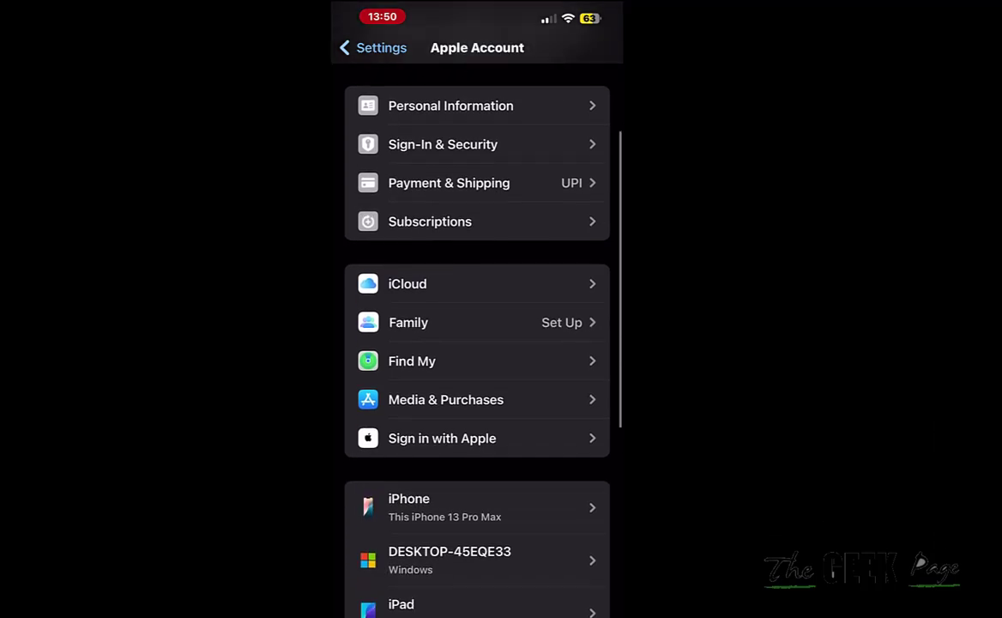
left_click(477, 240)
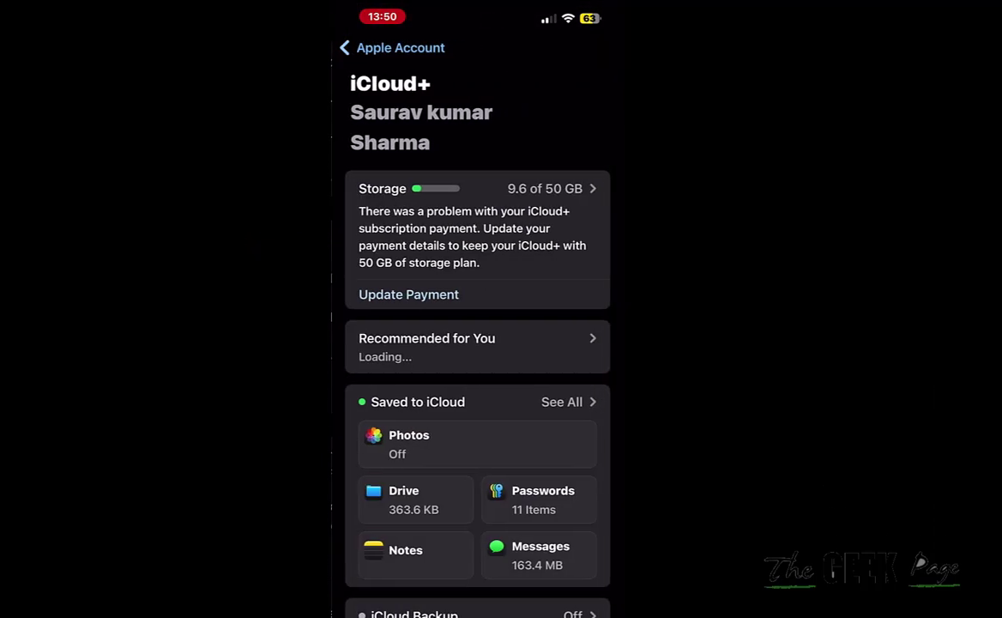
scroll(477, 344, "down", 4)
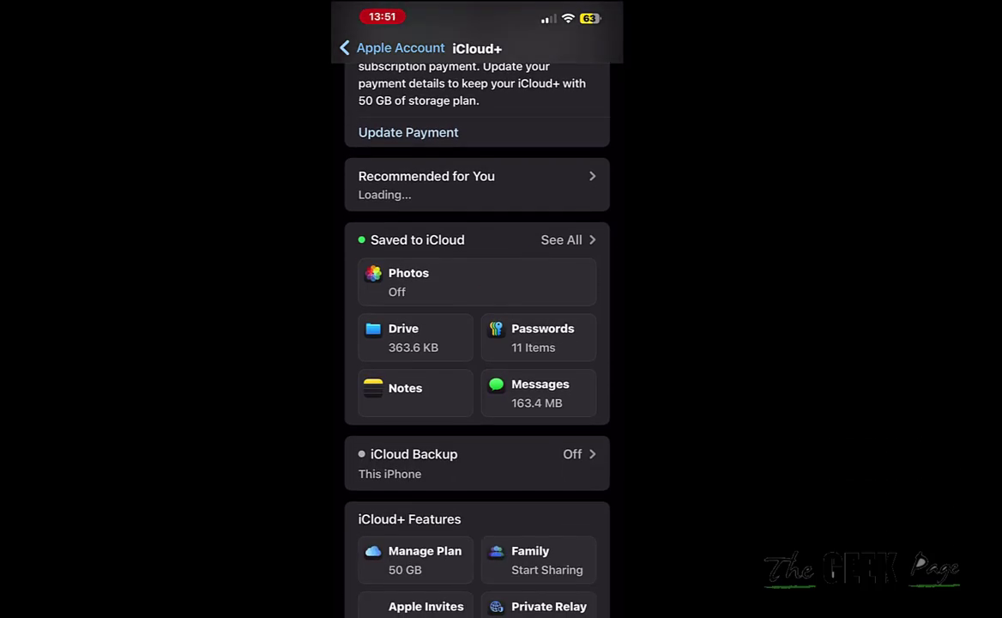
left_click(561, 239)
scroll(477, 343, "down", 3)
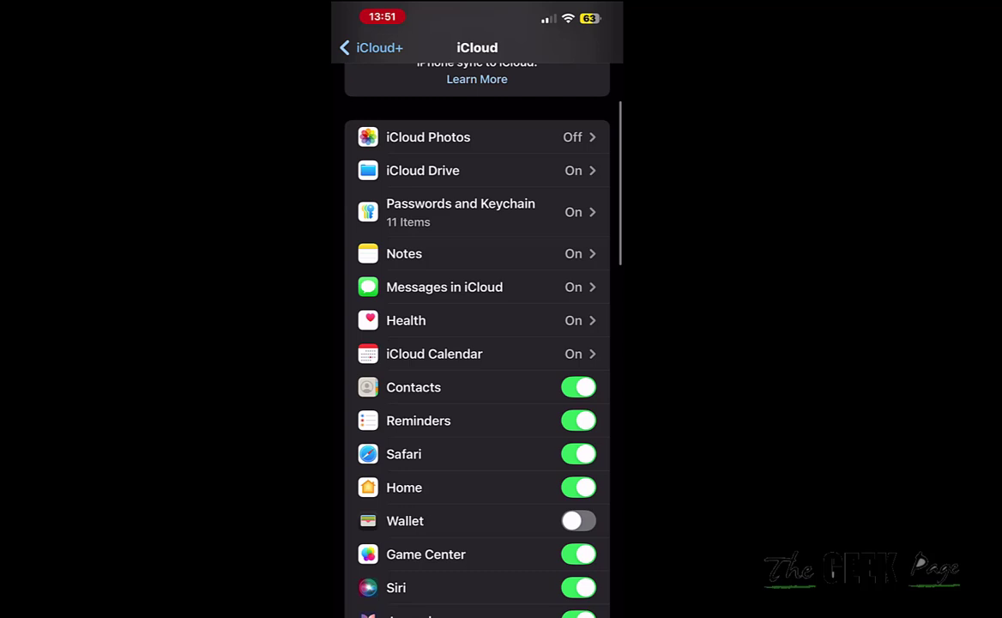
left_click(445, 271)
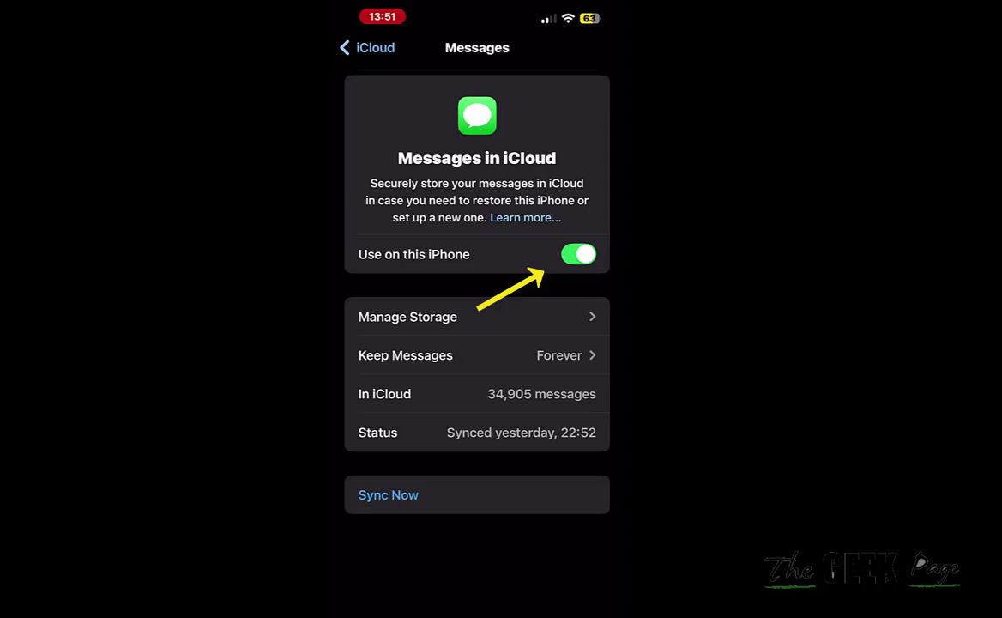
Back out of the iCloud pages to the main Settings list.
left_click(367, 48)
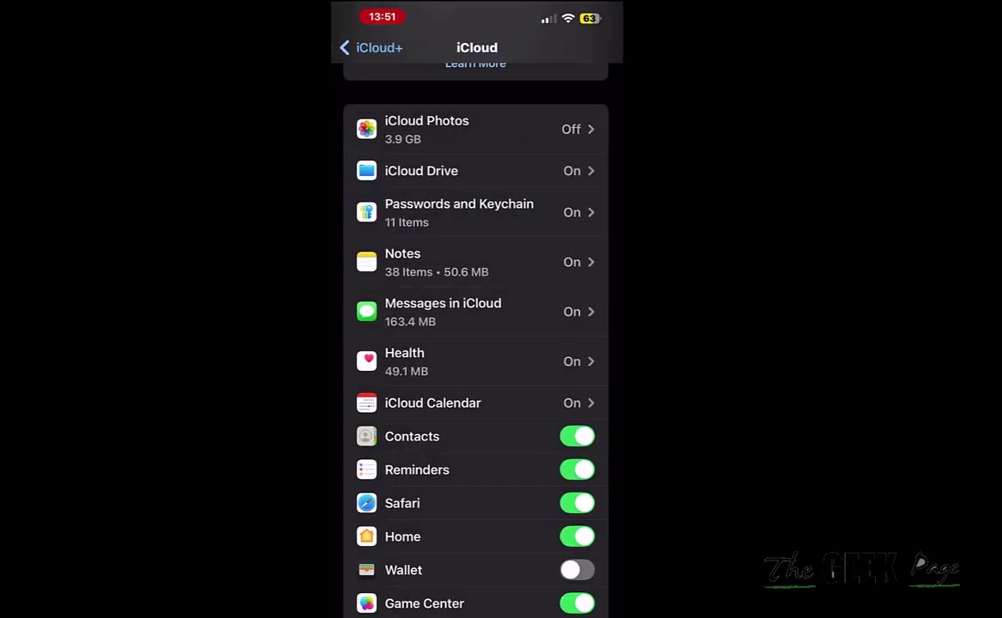
left_click(368, 48)
left_click(360, 48)
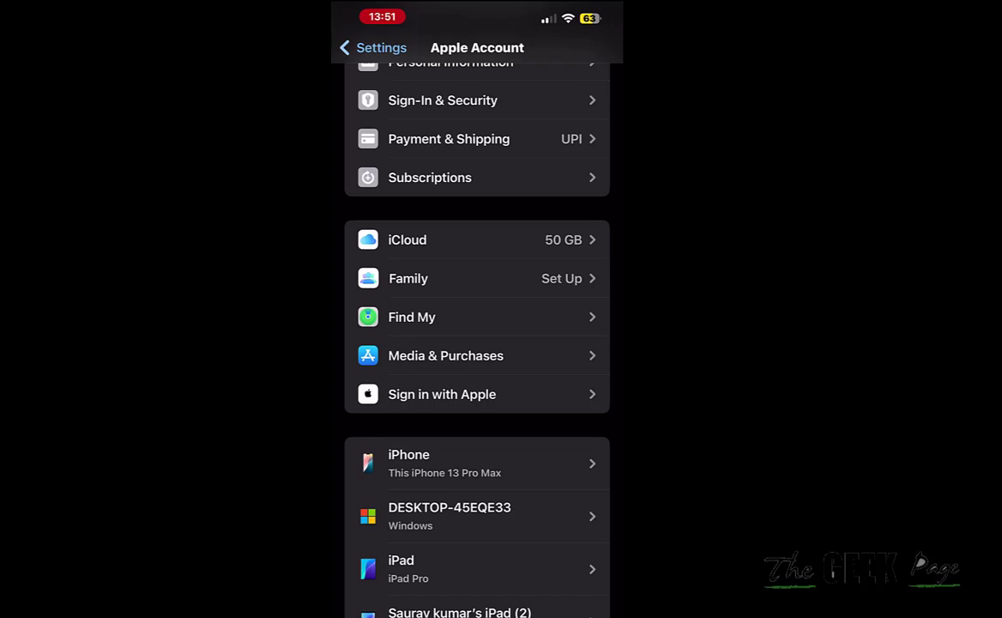
left_click(375, 48)
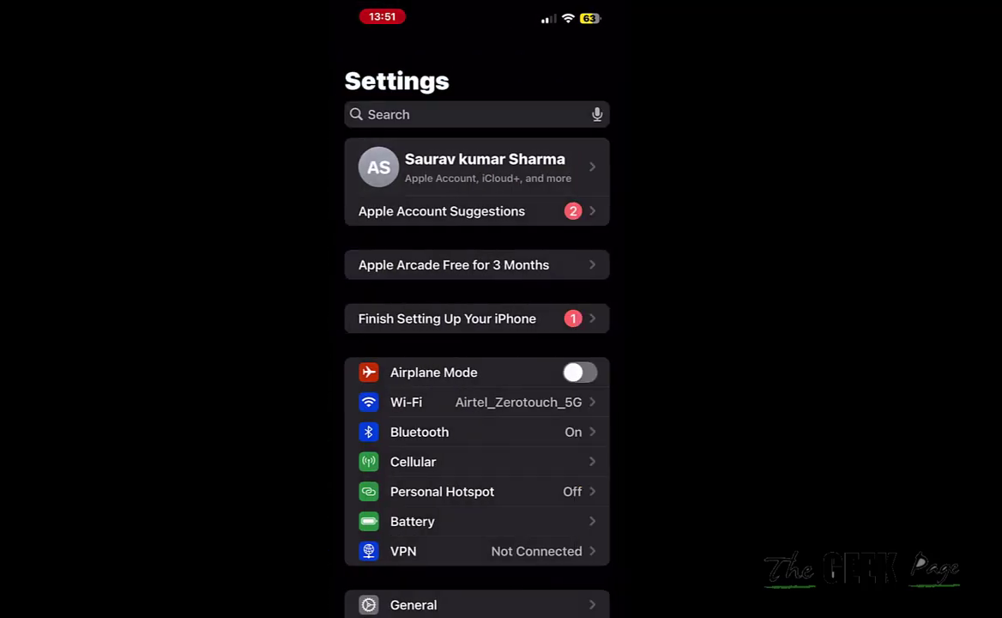
Open Apps and scroll down to the M section where Messages appears.
scroll(477, 343, "down", 10)
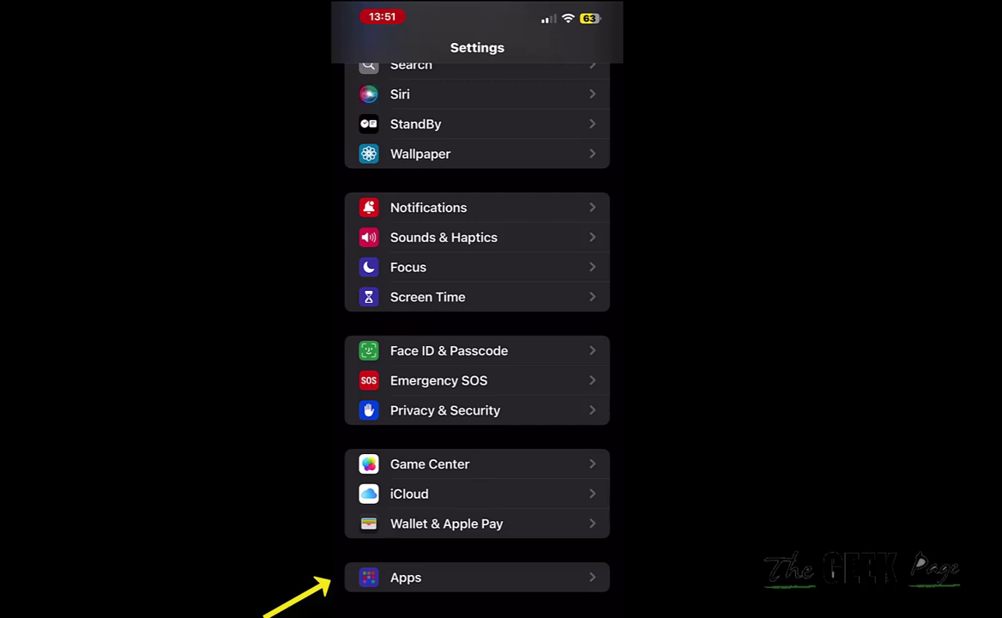
left_click(477, 577)
scroll(477, 344, "down", 5)
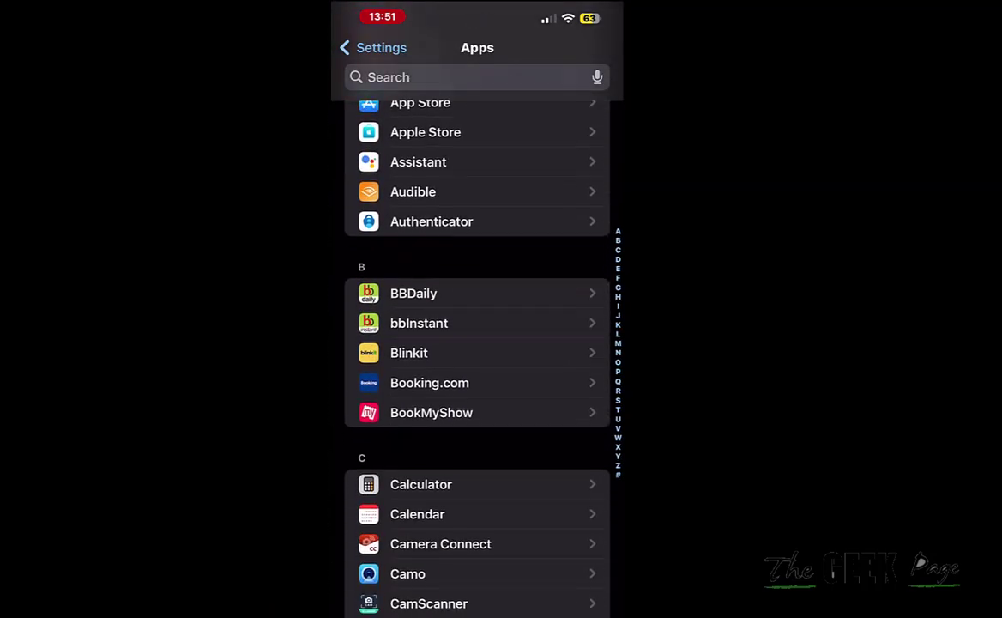
scroll(477, 343, "down", 10)
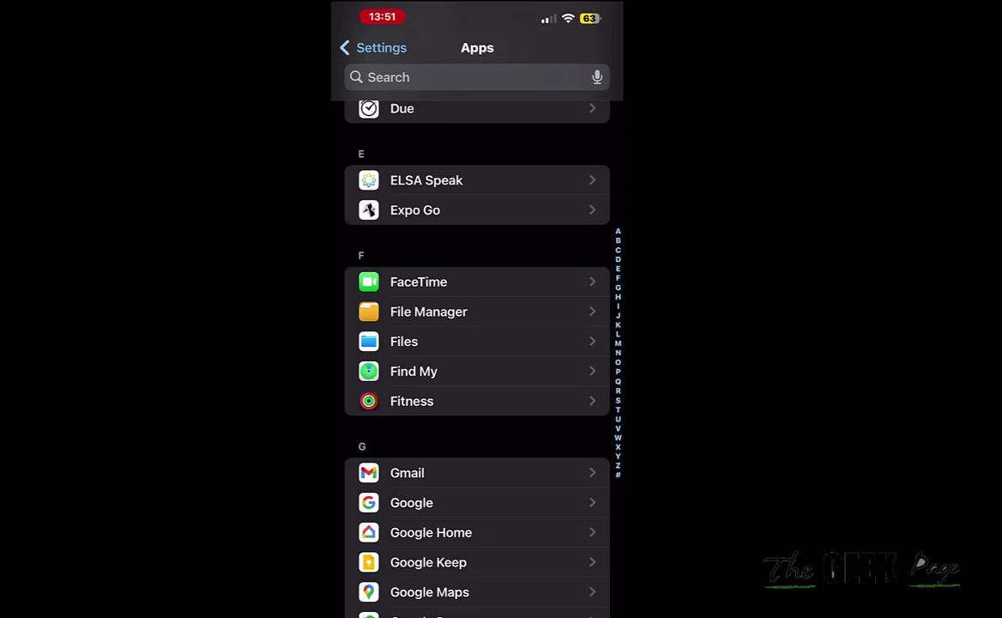
scroll(478, 343, "down", 10)
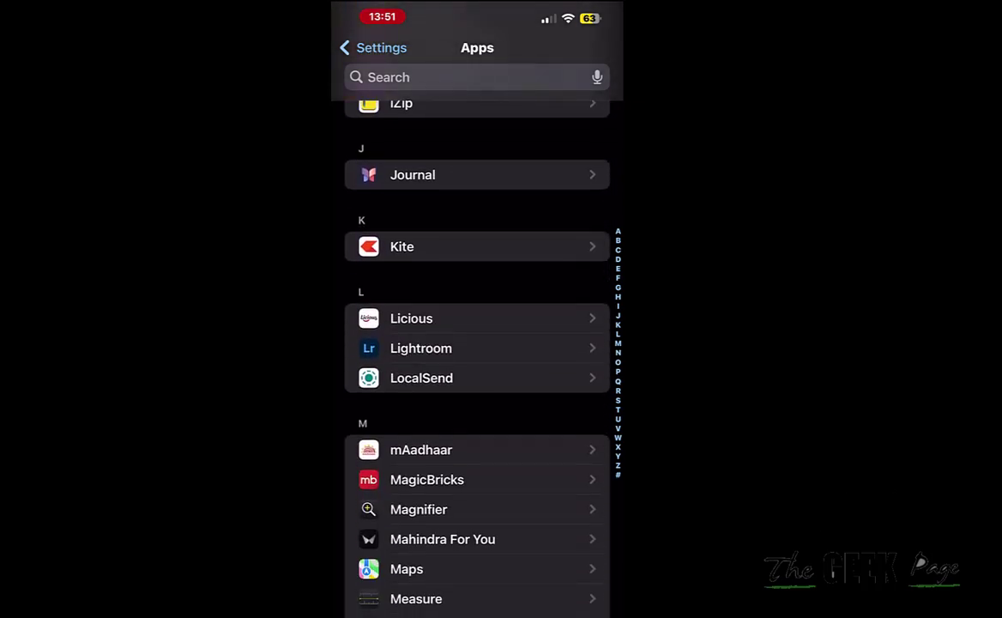
scroll(477, 343, "down", 5)
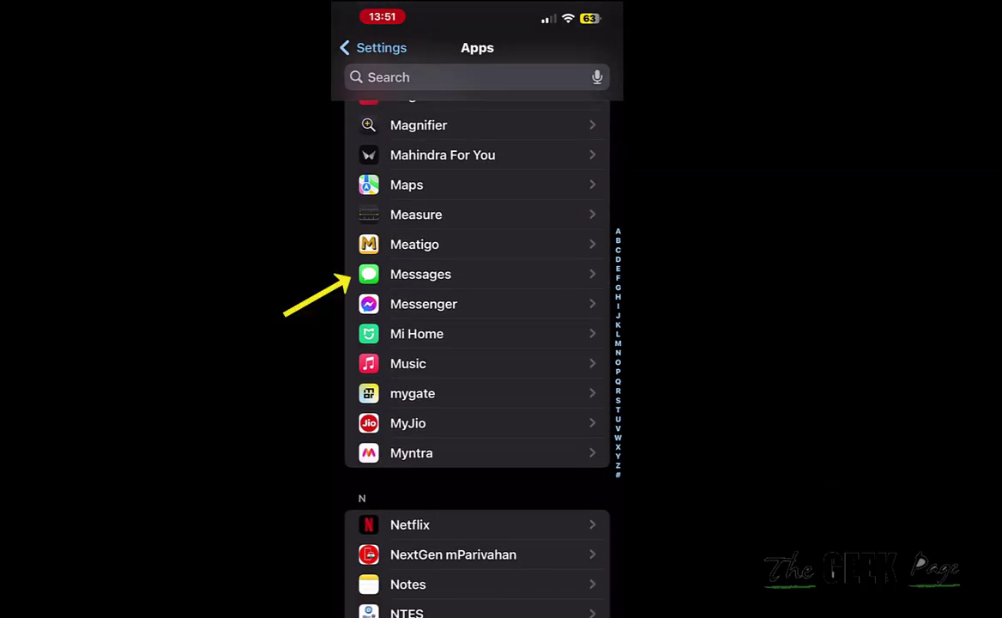
In Messages > Send & Receive, start new conversations from the phone number instead of Gmail.
left_click(420, 274)
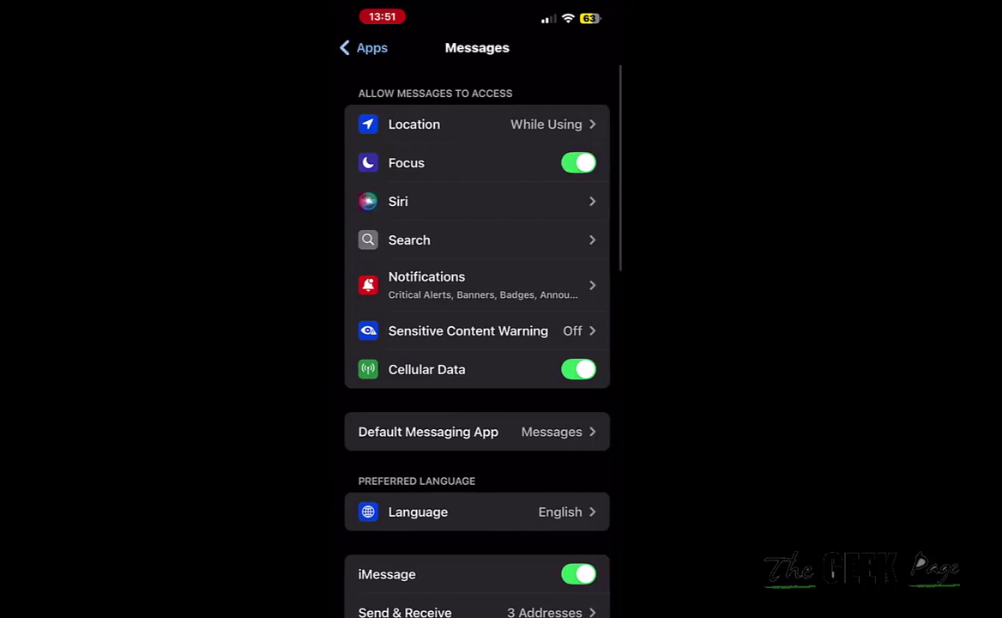
scroll(477, 343, "down", 5)
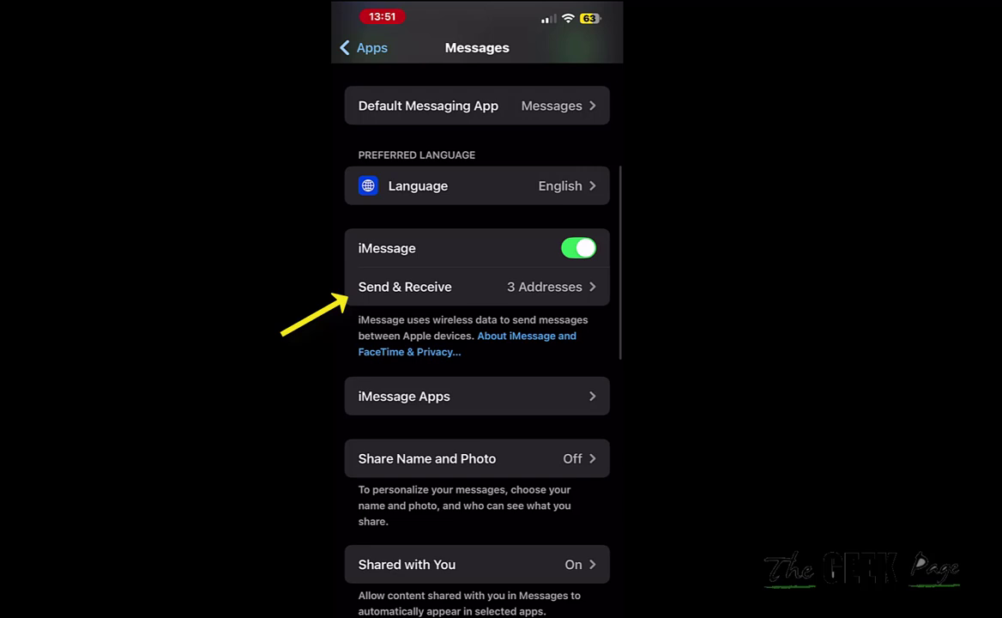
left_click(405, 287)
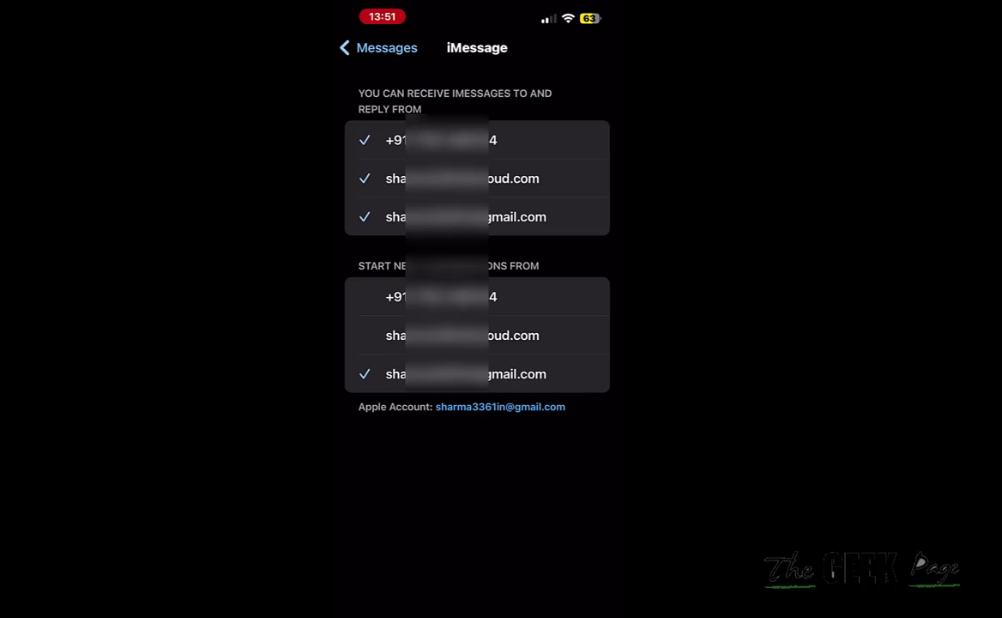
left_click(441, 297)
Return to Messages settings and open Text Message Forwarding to view the two iPad toggles.
left_click(379, 48)
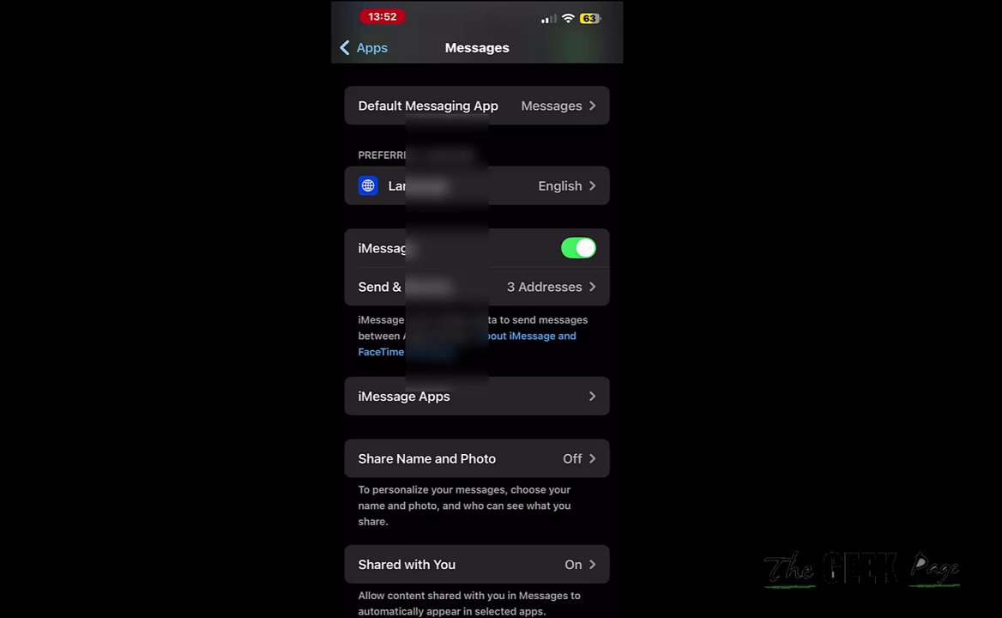
scroll(477, 343, "down", 10)
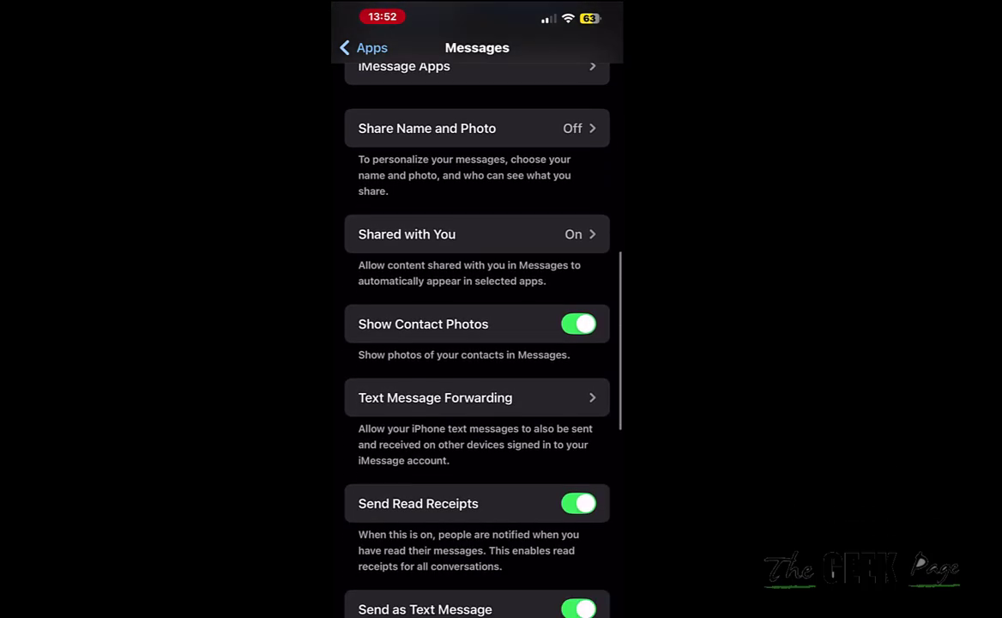
scroll(477, 343, "down", 3)
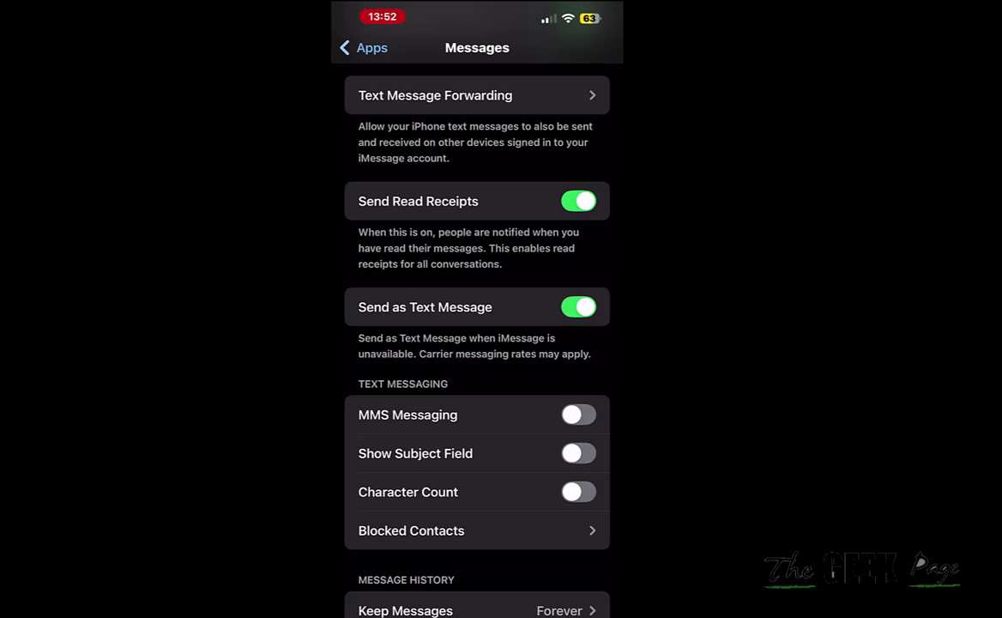
scroll(477, 343, "up", 2)
left_click(435, 204)
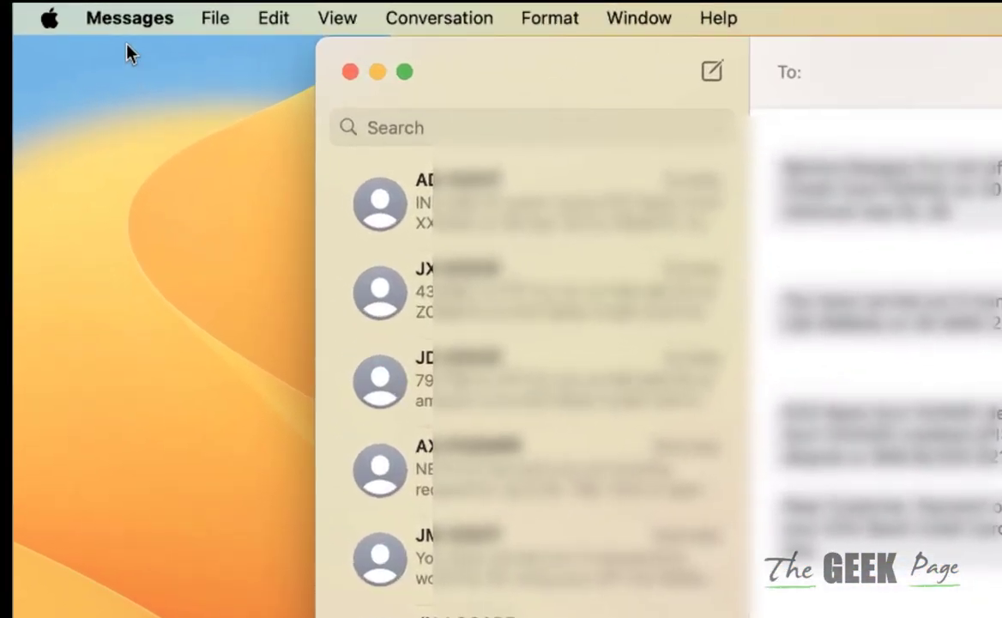
Open the Mac Messages settings on the iMessage tab to verify iCloud and the three addresses.
left_click(119, 24)
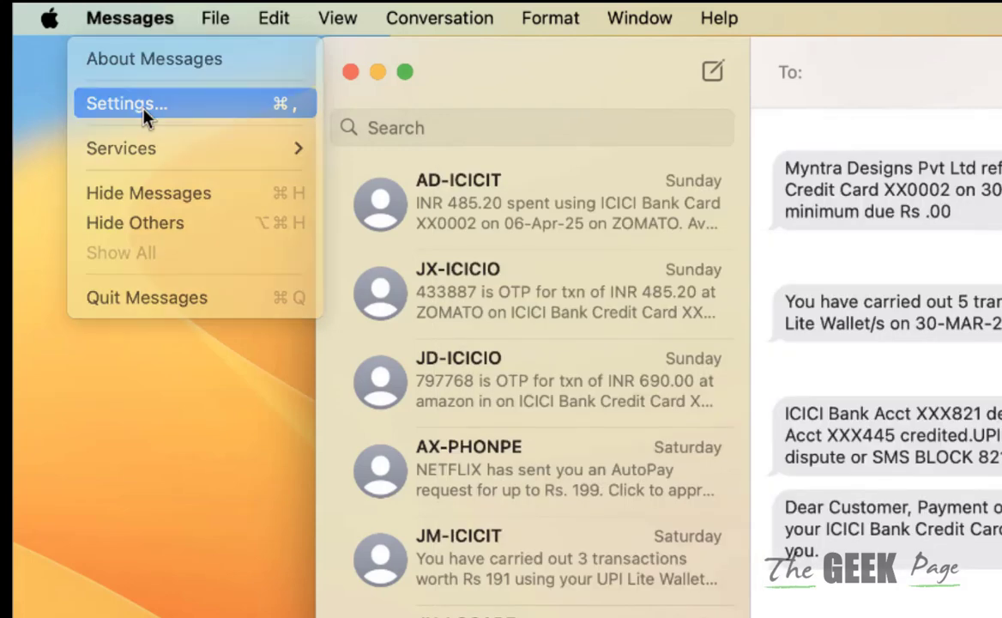
left_click(143, 112)
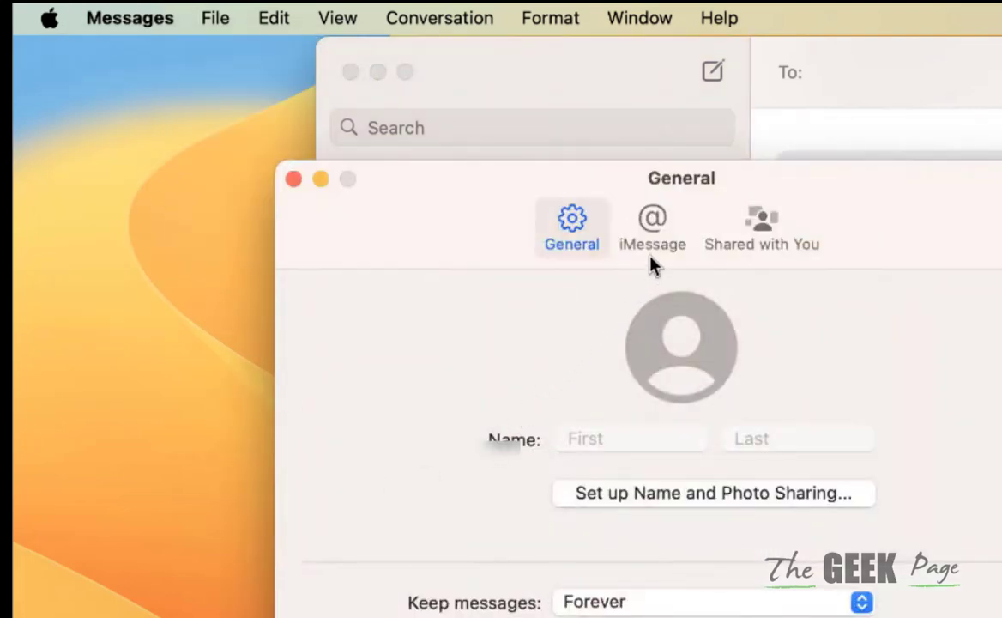
left_click(652, 256)
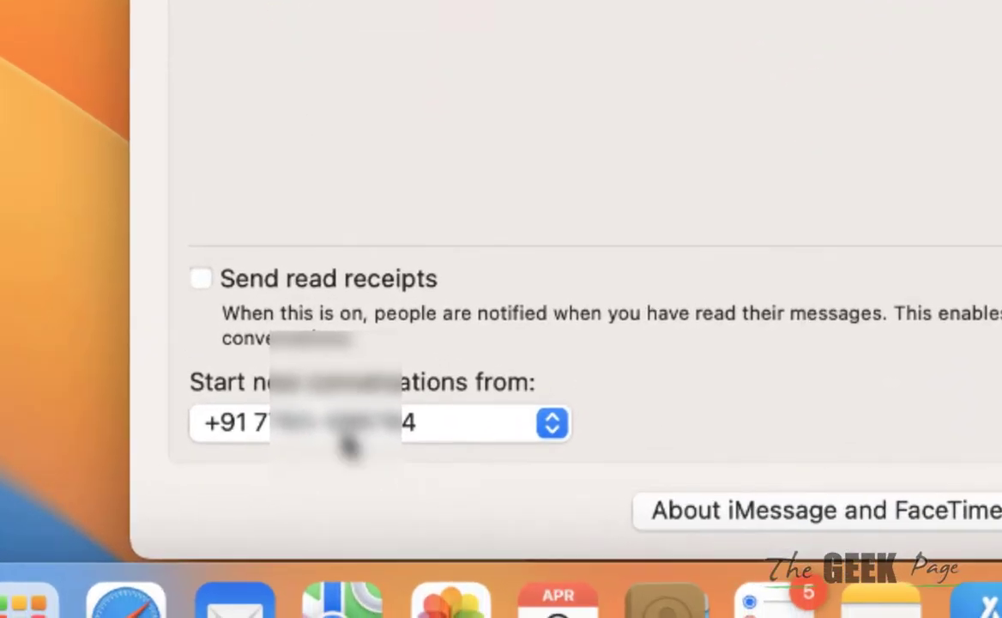
left_click(344, 440)
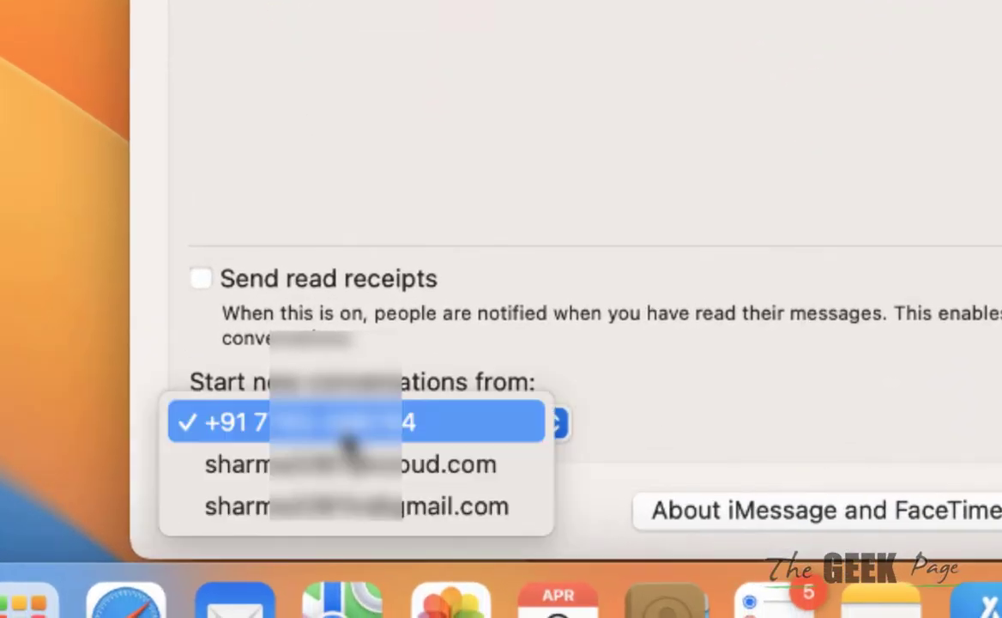
left_click(259, 434)
left_click(414, 438)
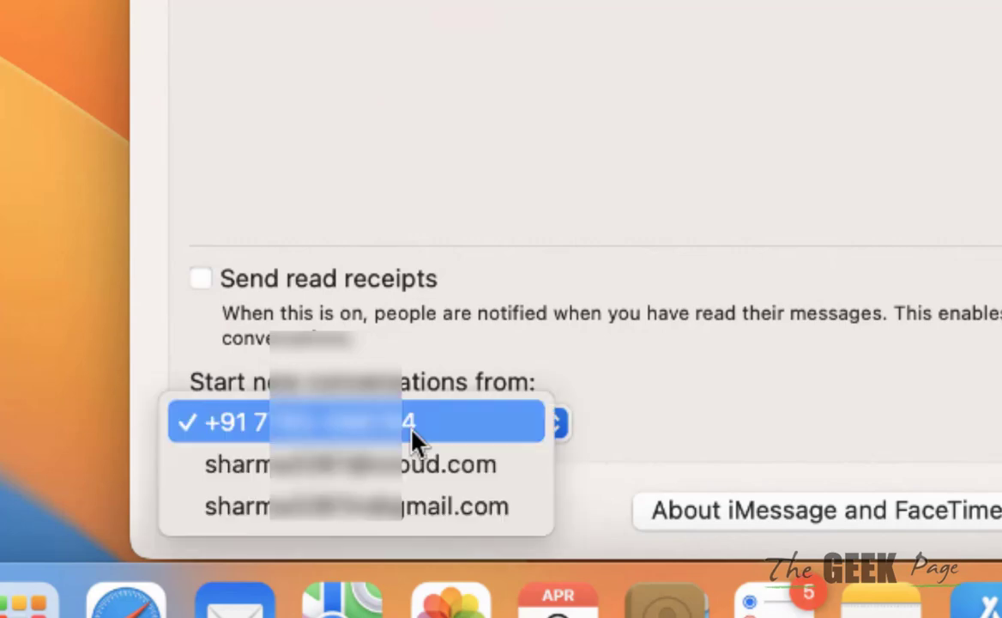
left_click(353, 441)
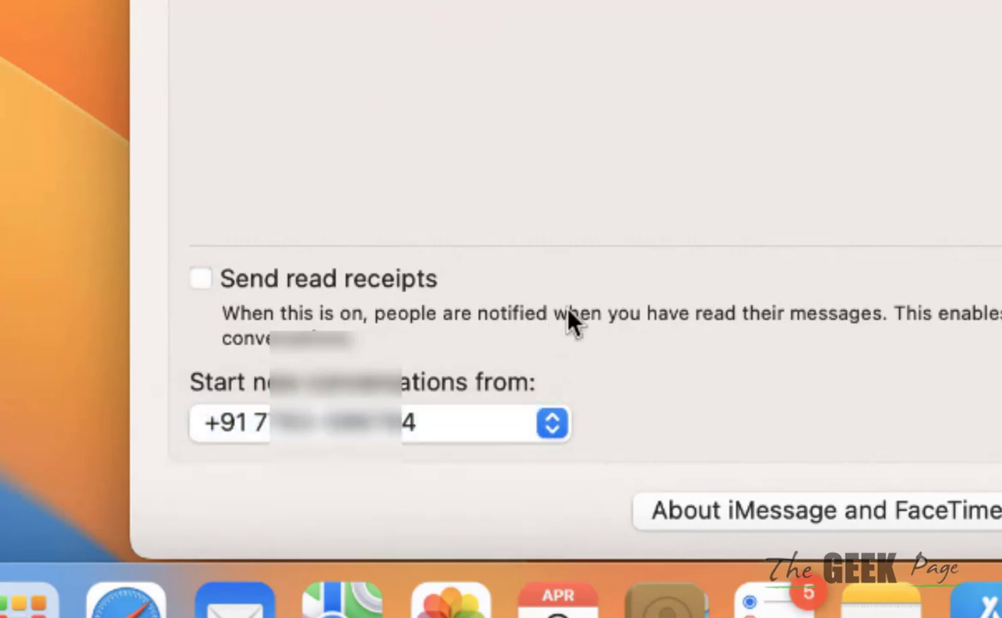